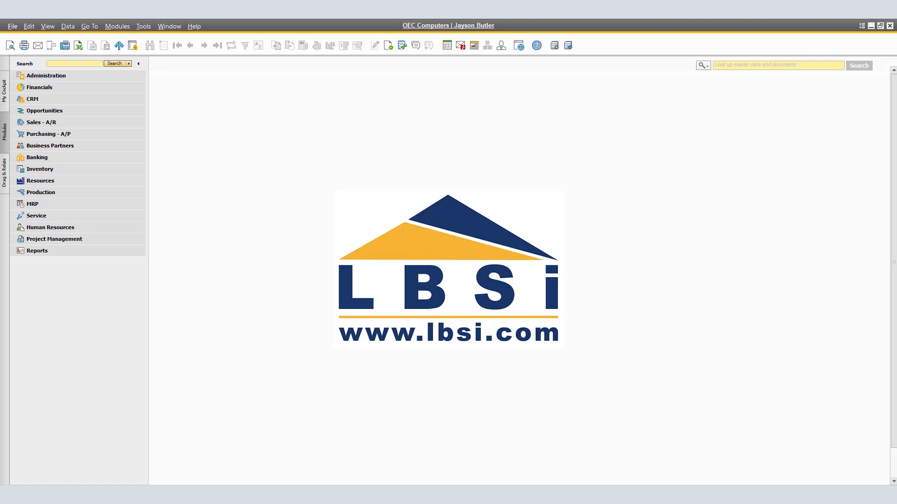
- Start the Document Generation Wizard with a new parameter set named "New A/R Run", described as "New A/R Invoices"
left_click(66, 124)
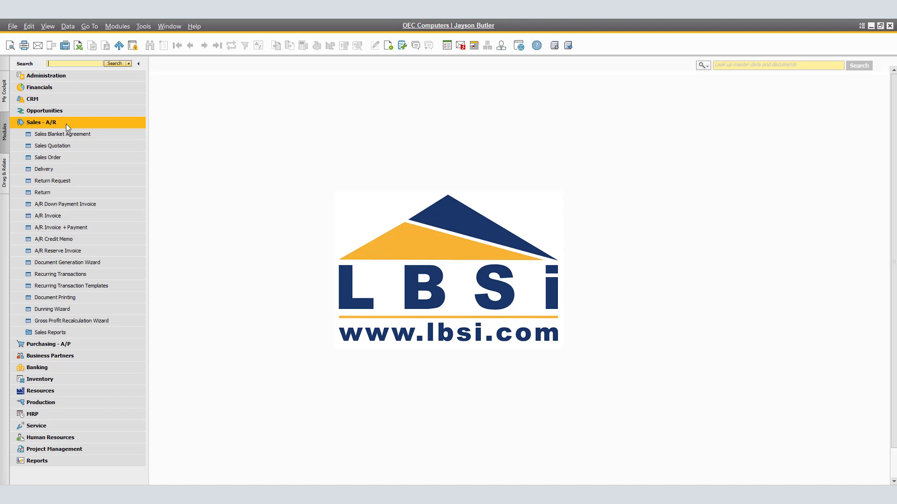
left_click(124, 263)
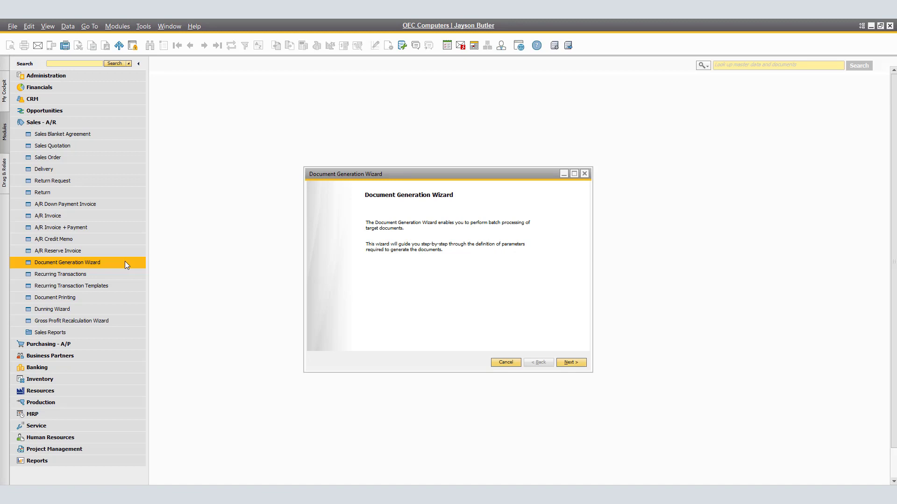
left_click(571, 362)
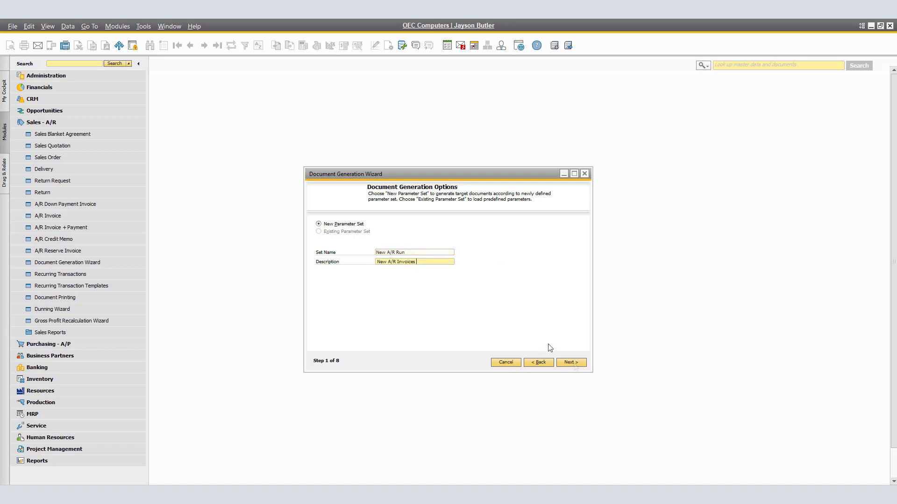
left_click(572, 363)
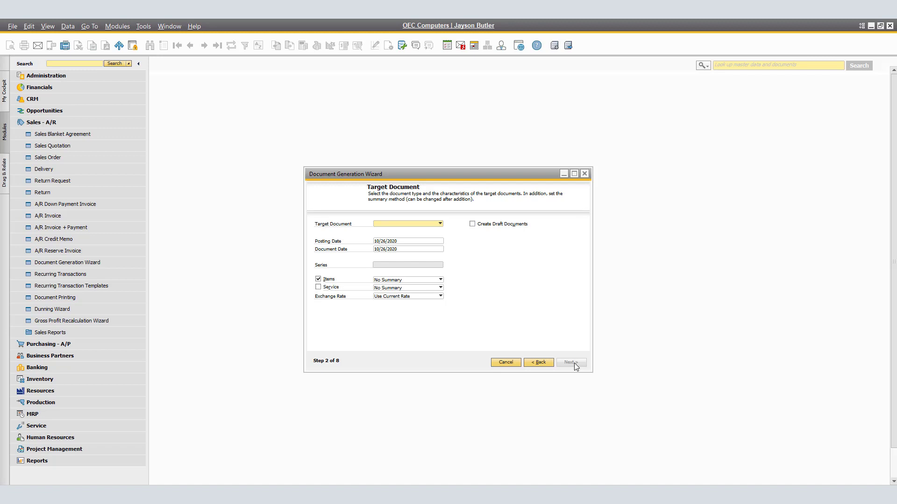
- Set the target document to A/R Invoice with No Summary for items, and continue to the base documents
left_click(440, 224)
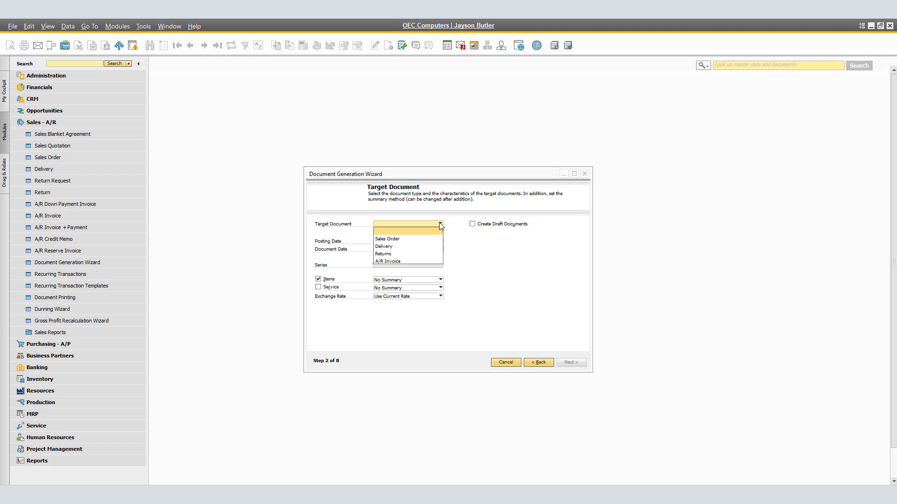
left_click(434, 262)
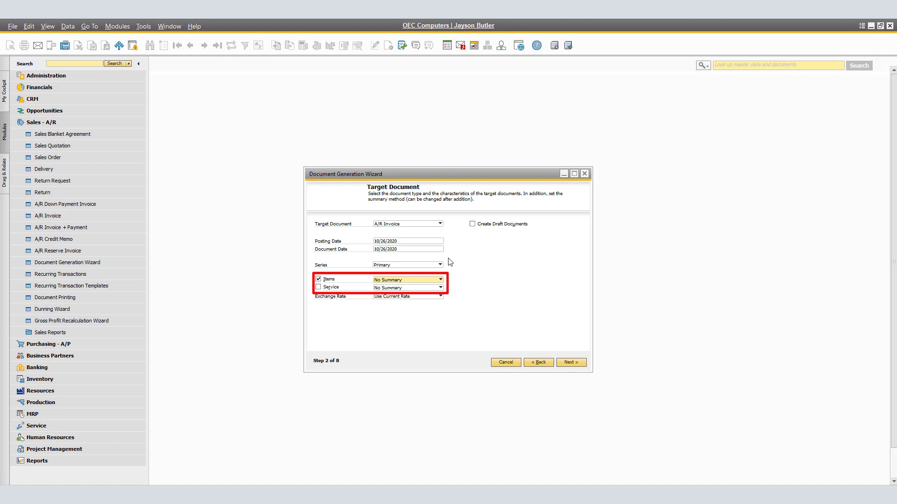
left_click(440, 280)
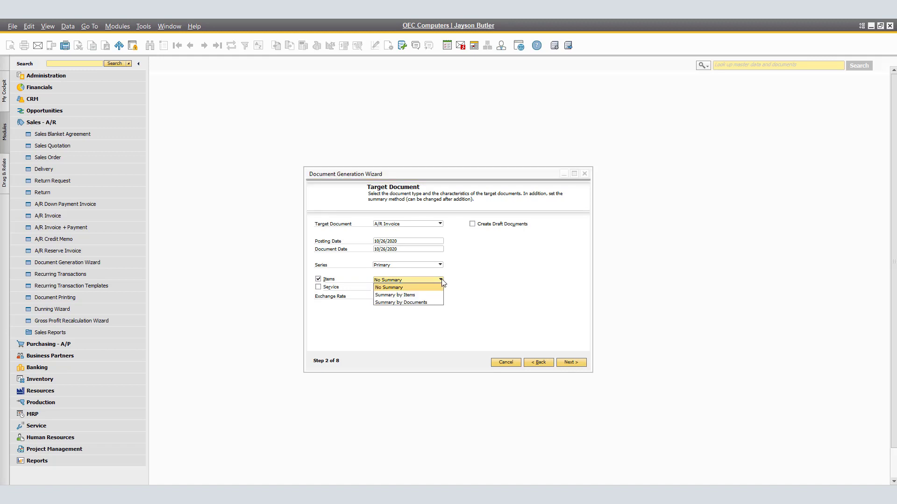
left_click(453, 281)
left_click(440, 288)
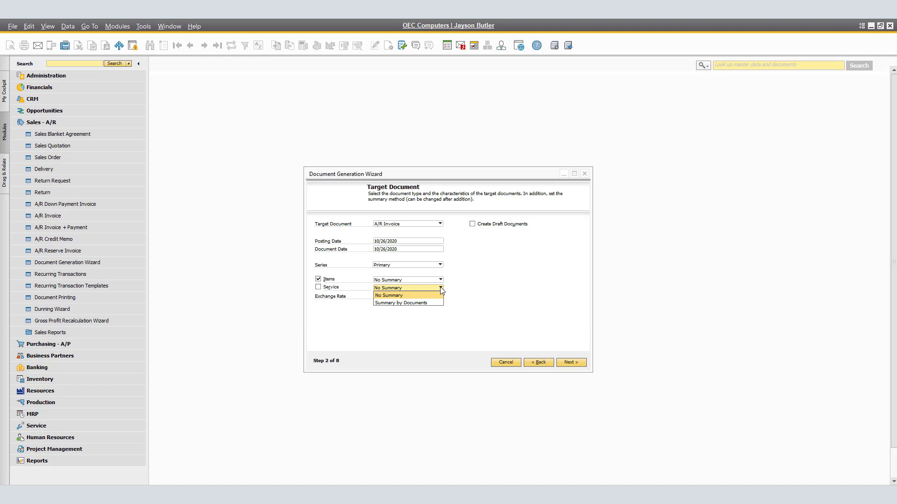
left_click(460, 292)
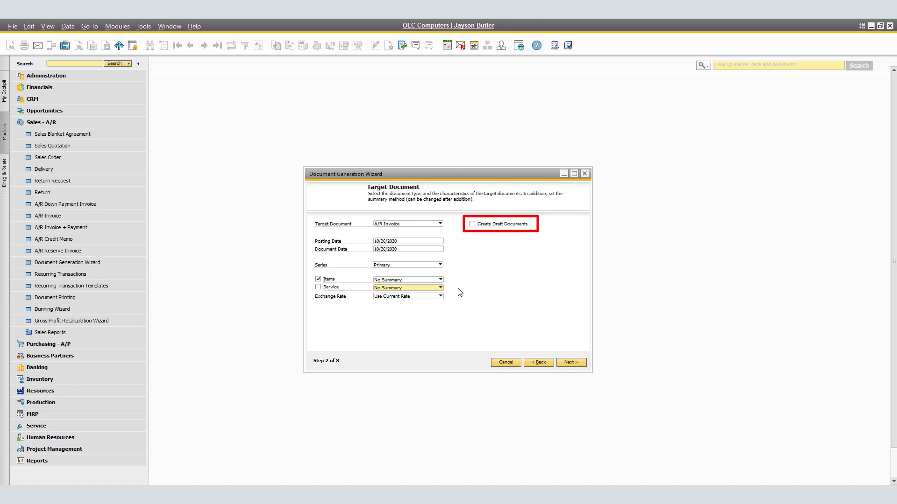
left_click(574, 363)
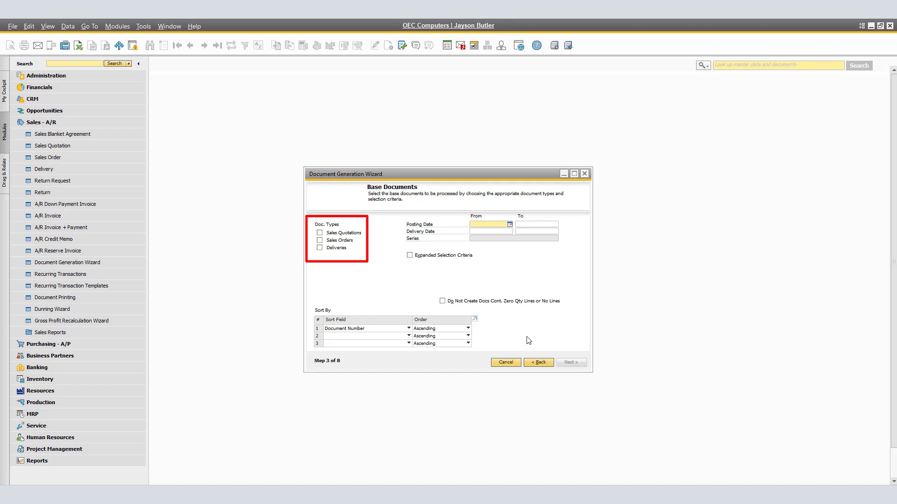
- Use deliveries with posting and delivery dates from 10/01/2020 to 10/26/2020 as base documents, sorted by Due Date, Posting Date and Document Amount
left_click(320, 247)
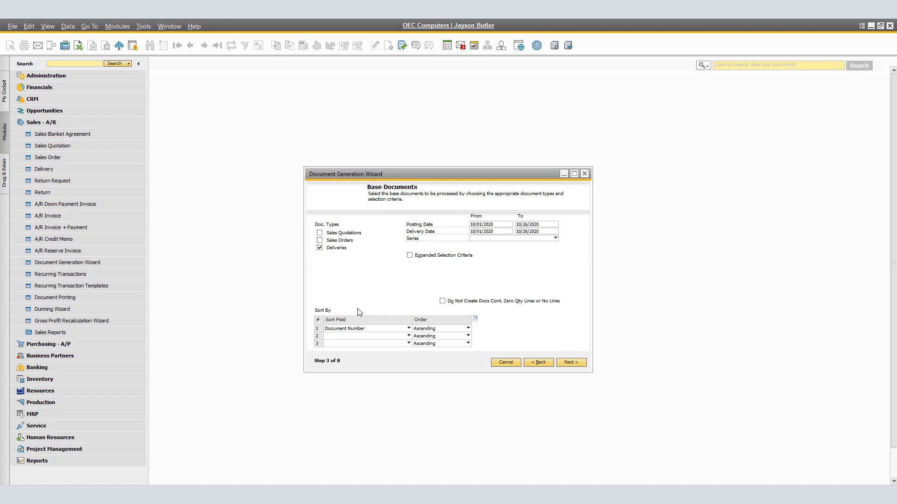
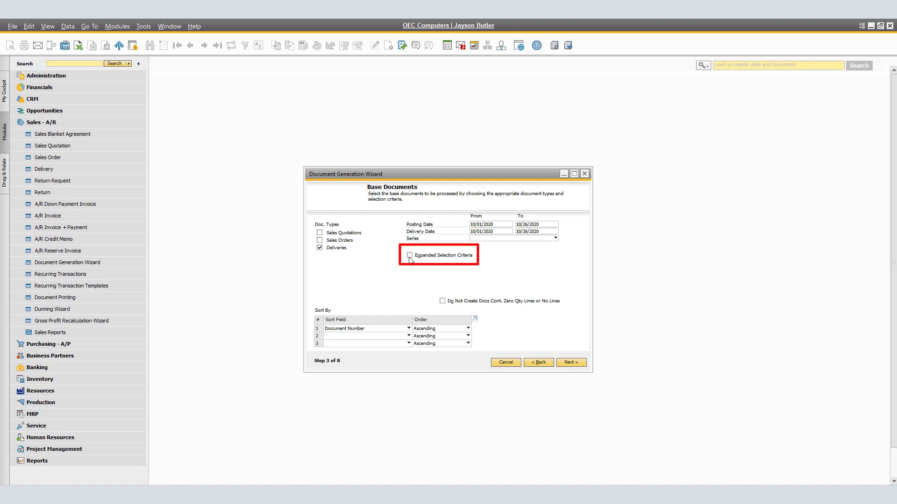
left_click(410, 256)
left_click(442, 264)
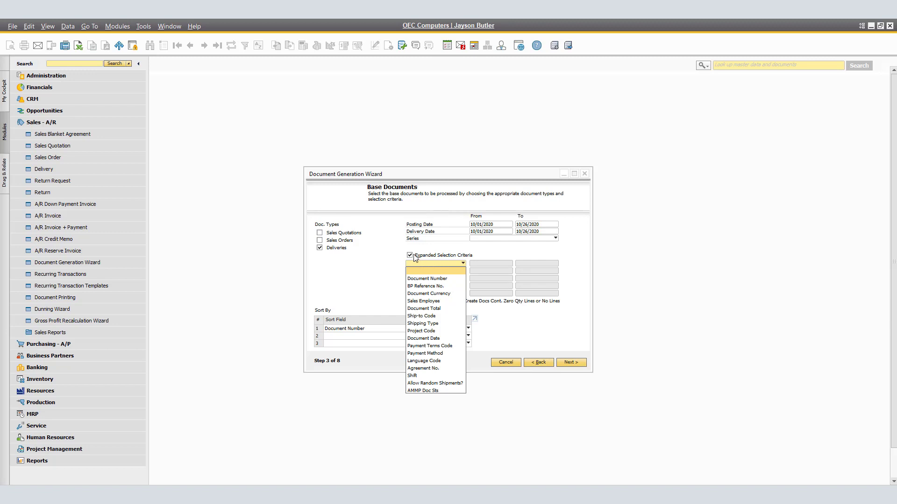
left_click(436, 262)
left_click(409, 255)
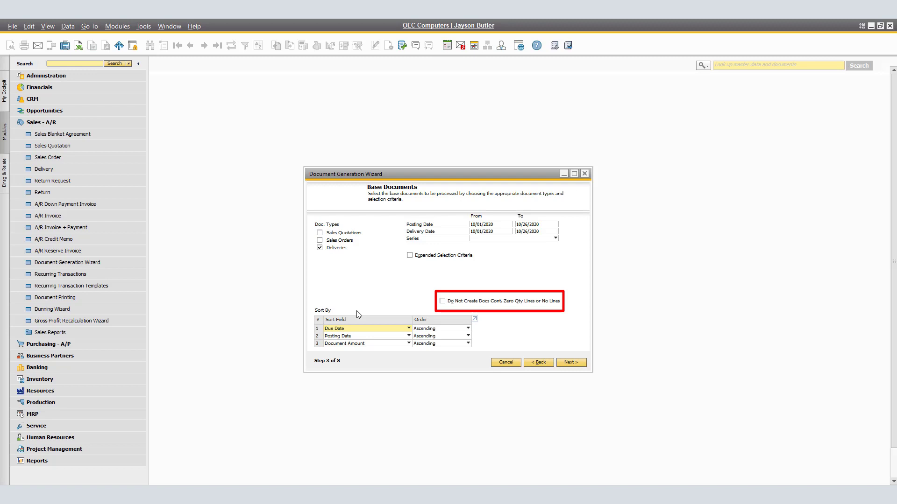
left_click(570, 362)
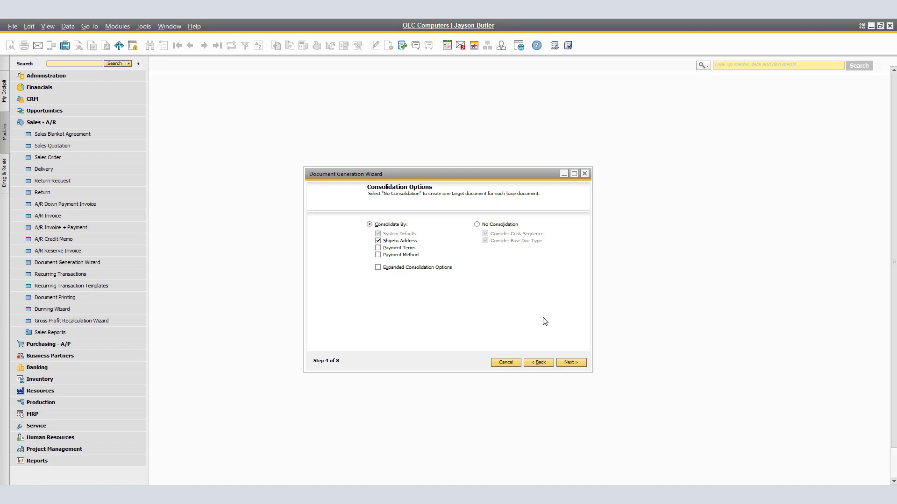
- Accept consolidation by ship-to address and add the customers of the Large Accounts group to the run
left_click(569, 365)
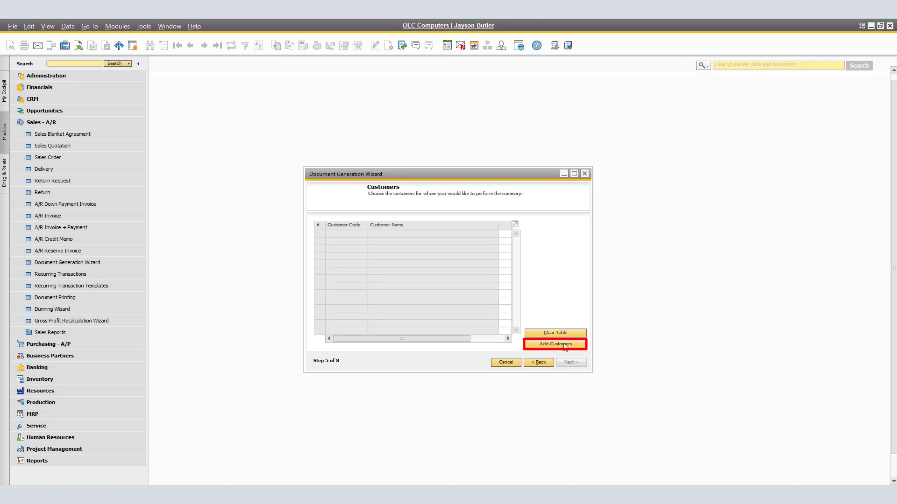
left_click(565, 346)
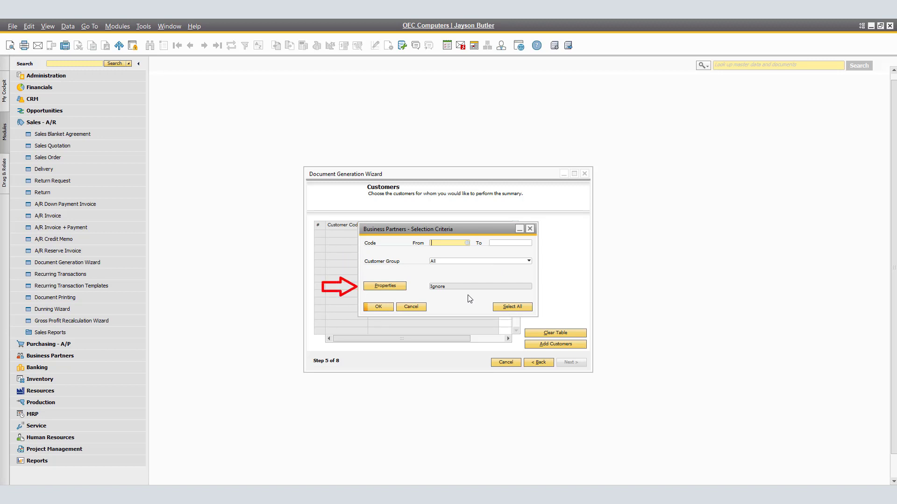
key("Tab")
left_click(475, 262)
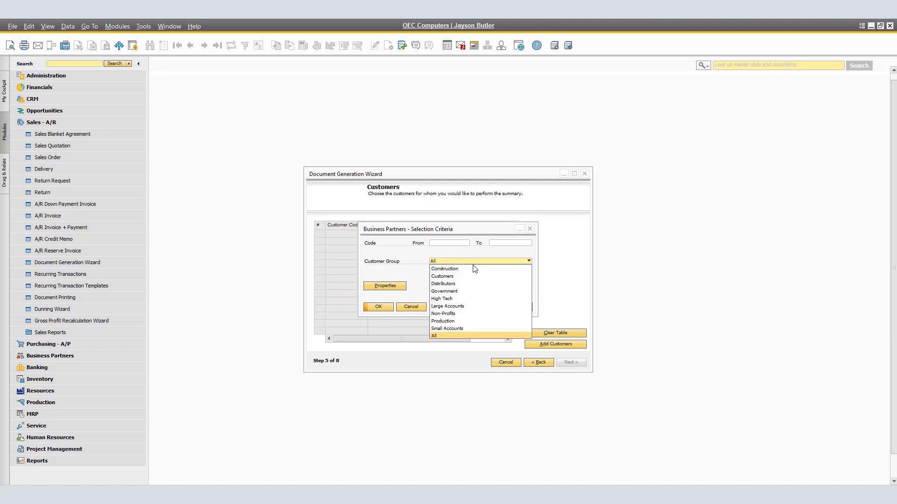
left_click(463, 306)
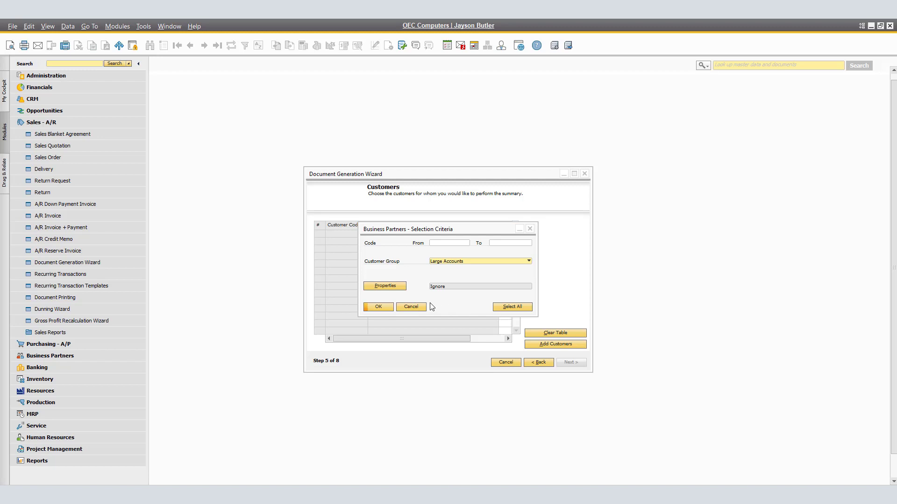
left_click(380, 307)
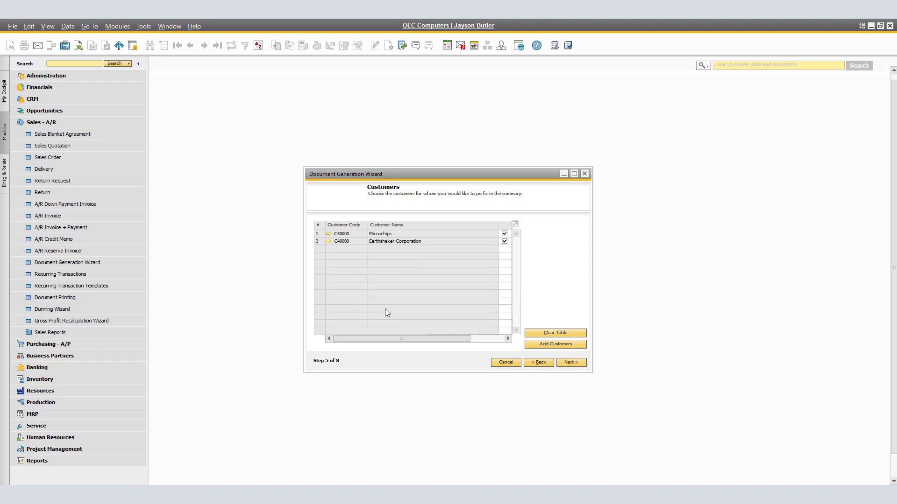
left_click(575, 362)
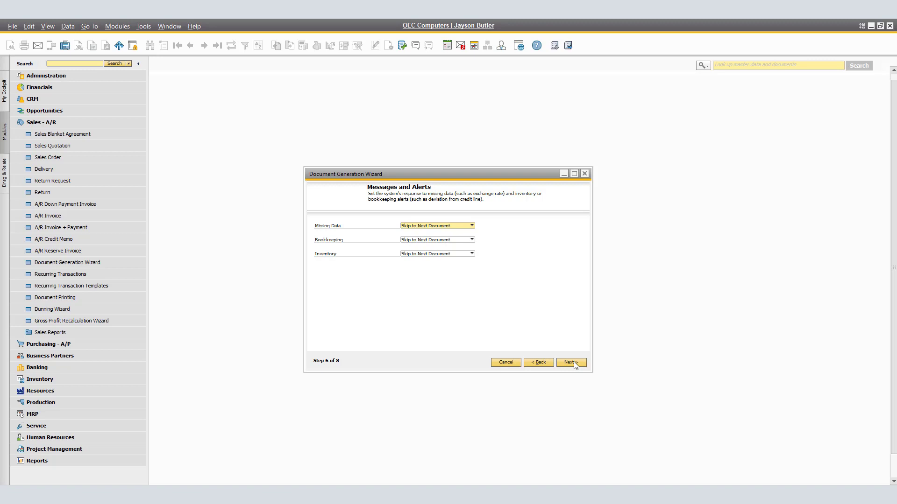
- Examine the available system responses for missing data, bookkeeping and inventory alerts
left_click(472, 226)
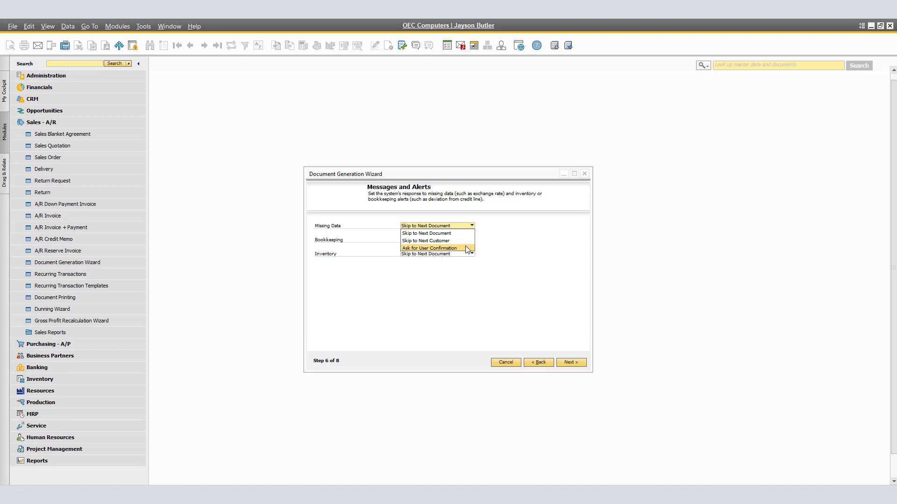
left_click(507, 241)
left_click(472, 240)
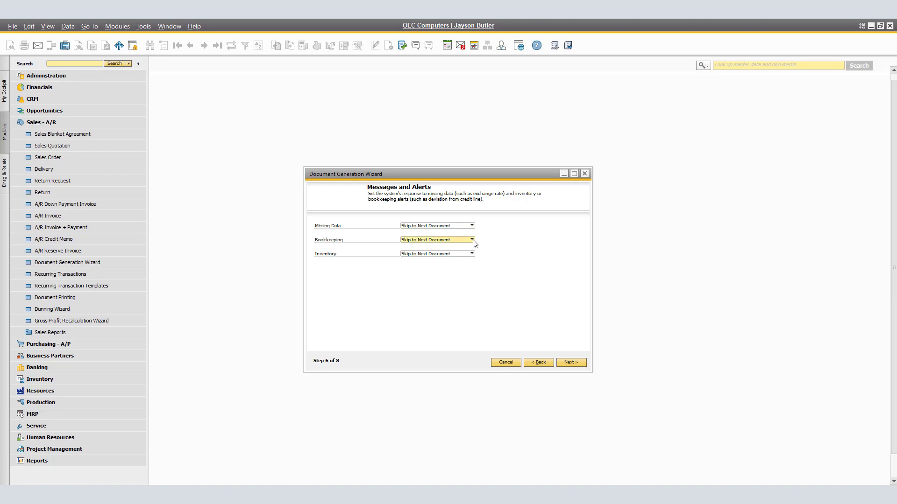
left_click(472, 240)
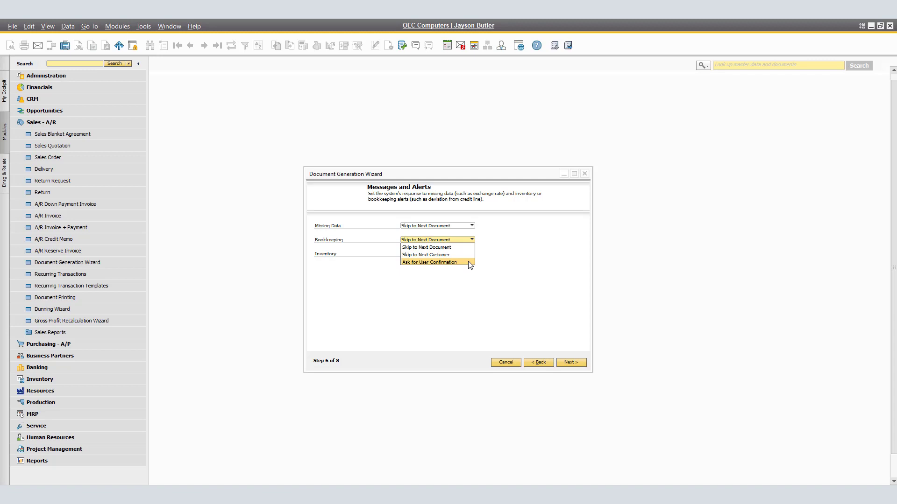
left_click(469, 263)
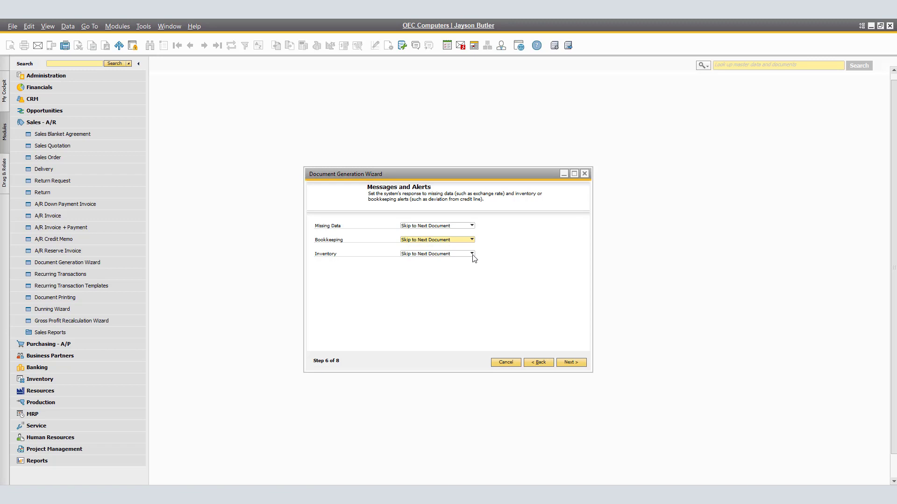
left_click(472, 255)
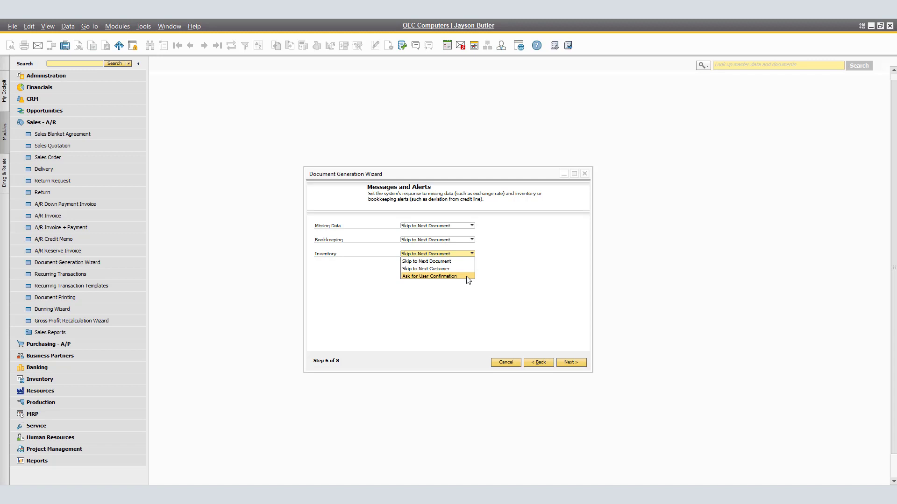
left_click(501, 276)
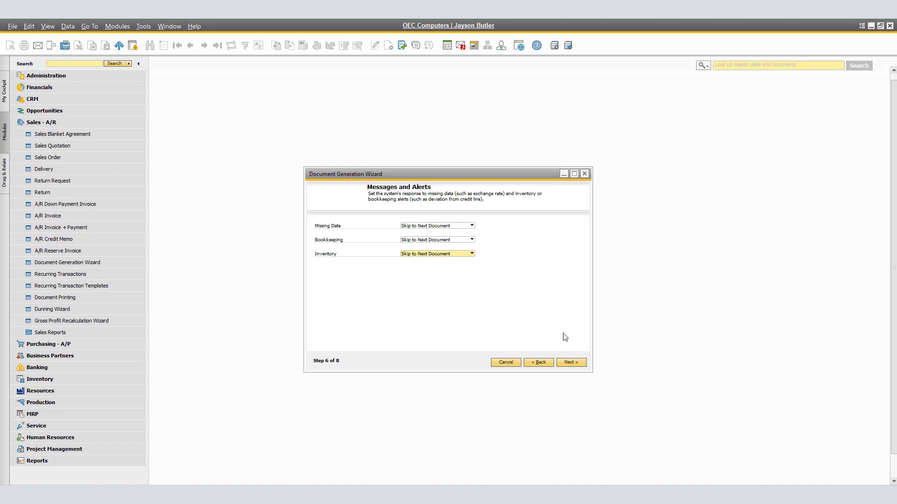
- Save the parameter set and execute the run, approving the creation of the invoices
left_click(571, 363)
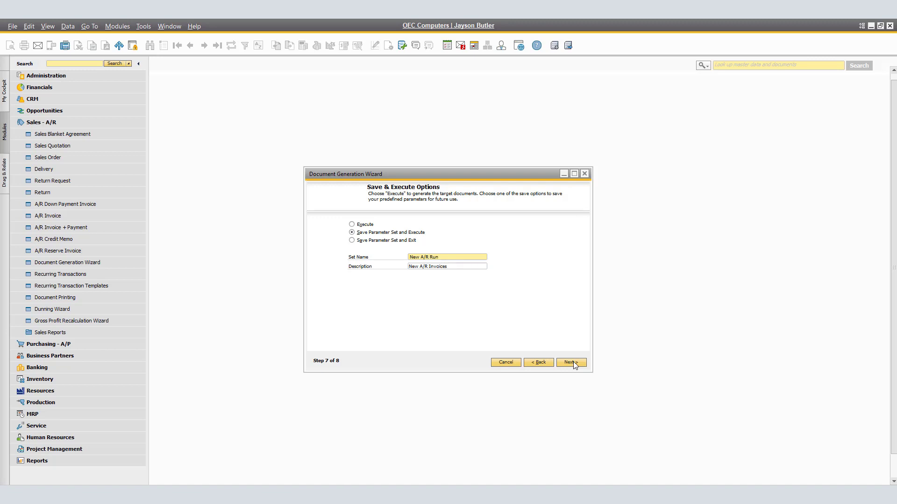
left_click(571, 363)
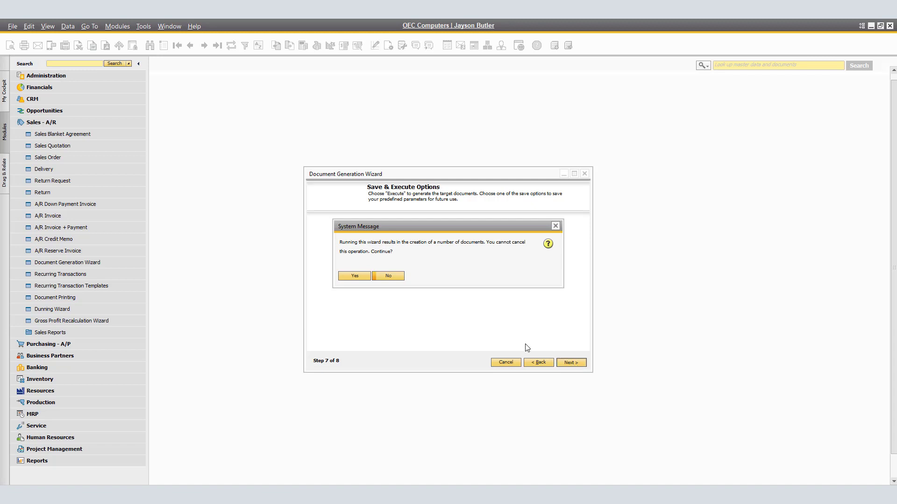
left_click(354, 276)
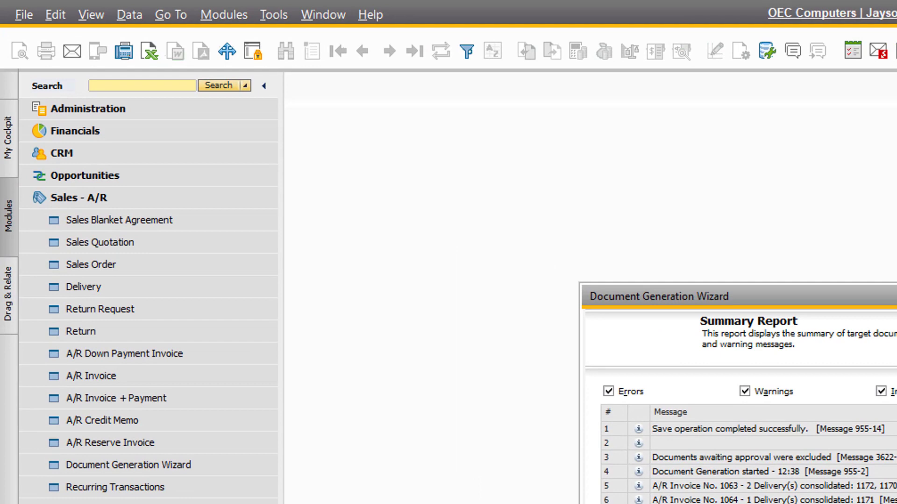
- Review the two most recent A/R invoices, including their remarks, and finish the wizard
left_click(148, 377)
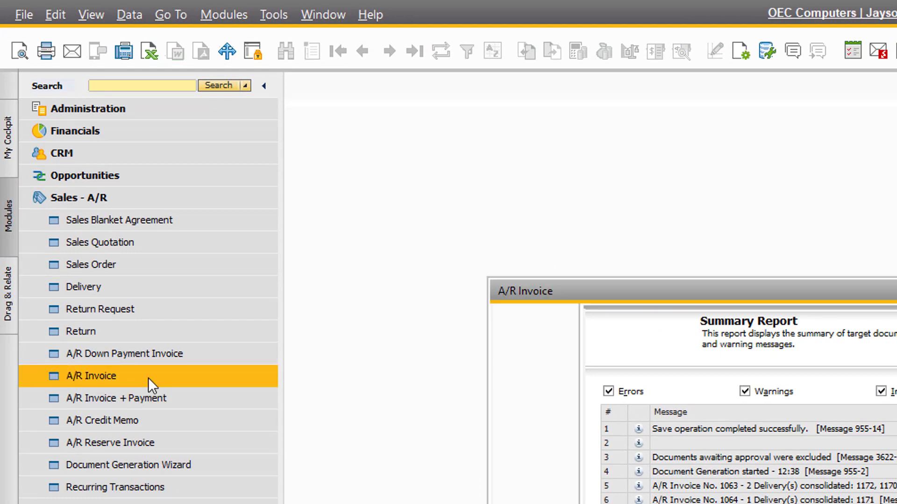
left_click(414, 50)
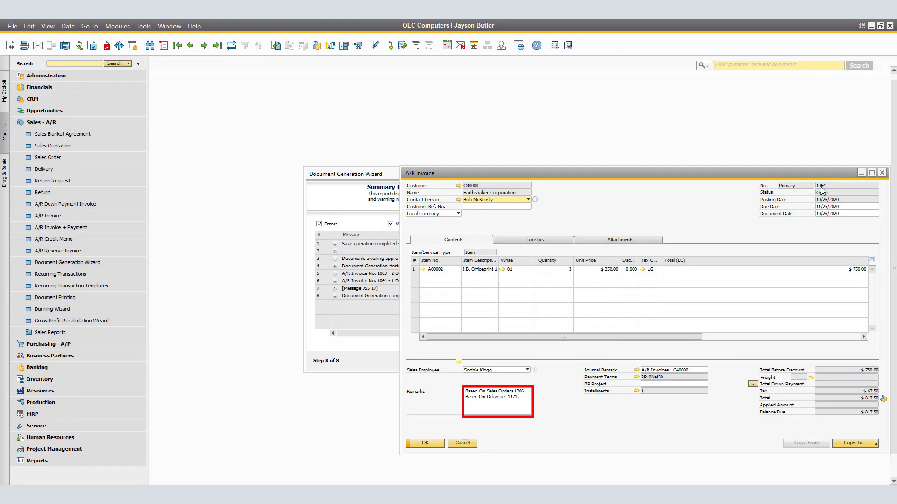
left_click(191, 46)
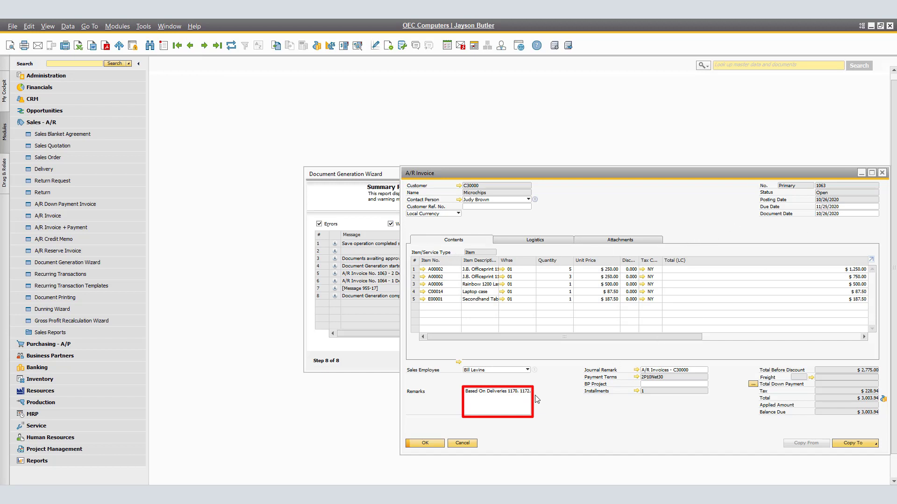
left_click(432, 443)
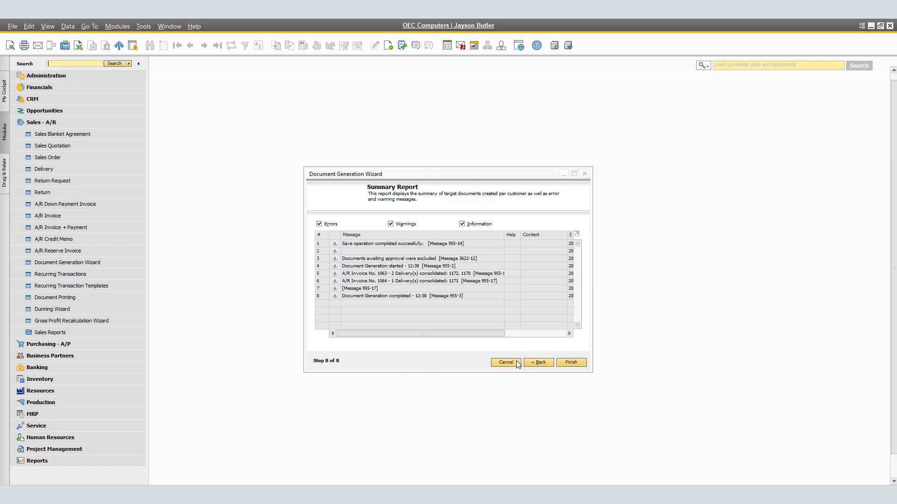
left_click(572, 363)
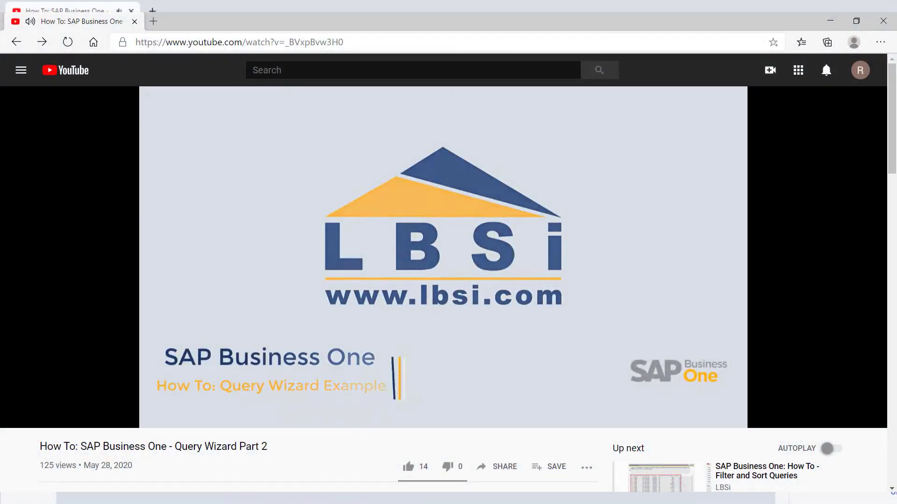
- Subscribe to the LBSi channel on YouTube and set its notifications to All
scroll(176, 476, "down", 1)
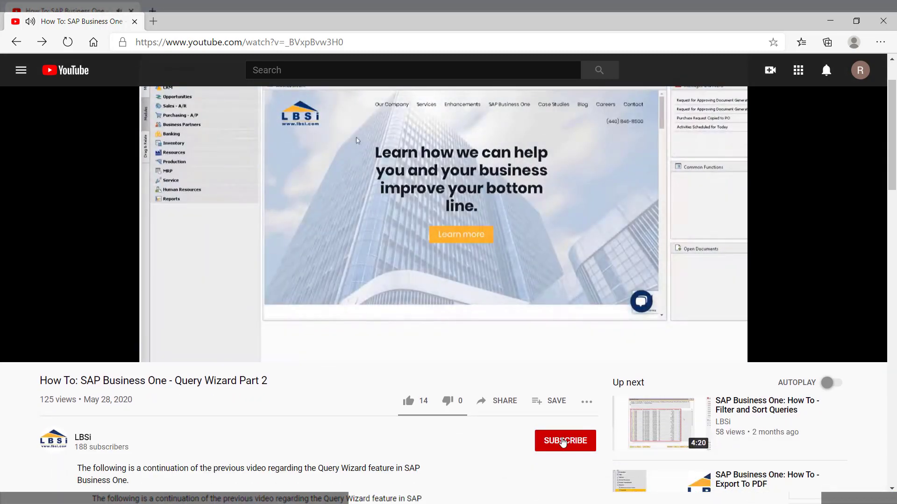
left_click(563, 442)
left_click(587, 441)
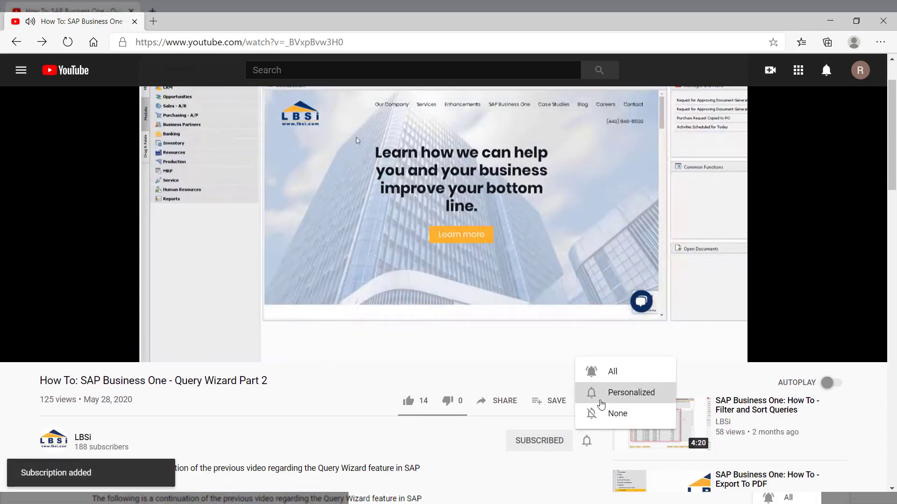
left_click(609, 373)
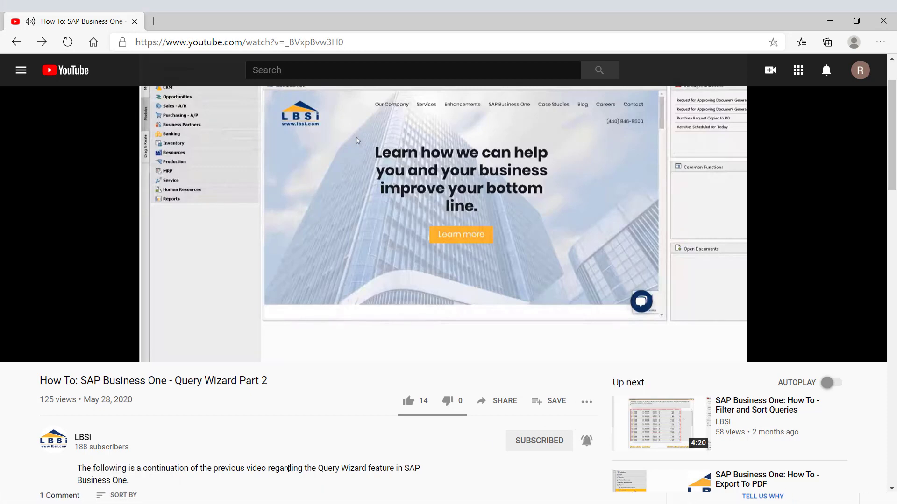
- Open the LBSi channel page and browse its uploaded videos
left_click(44, 449)
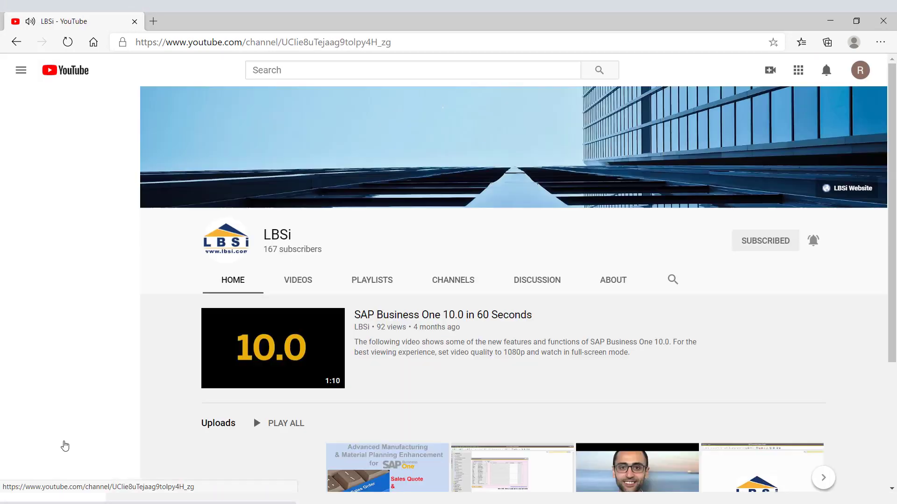
scroll(674, 368, "down", 2)
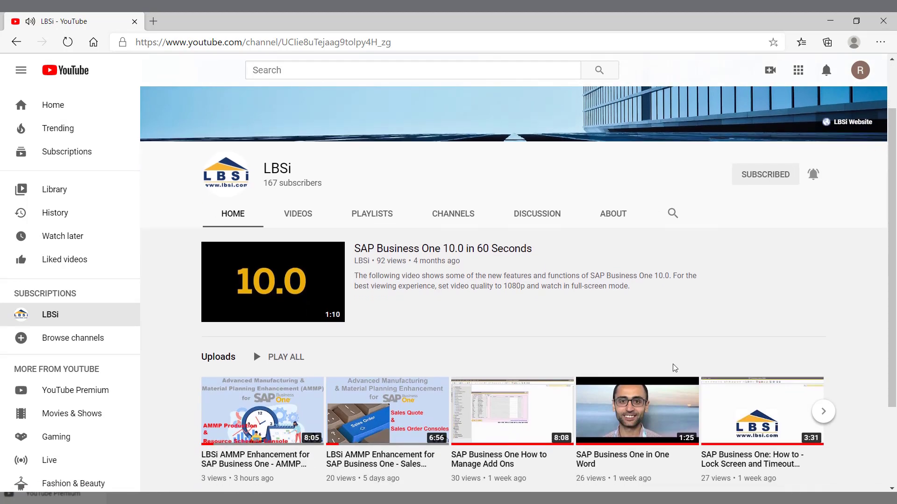
left_click(825, 412)
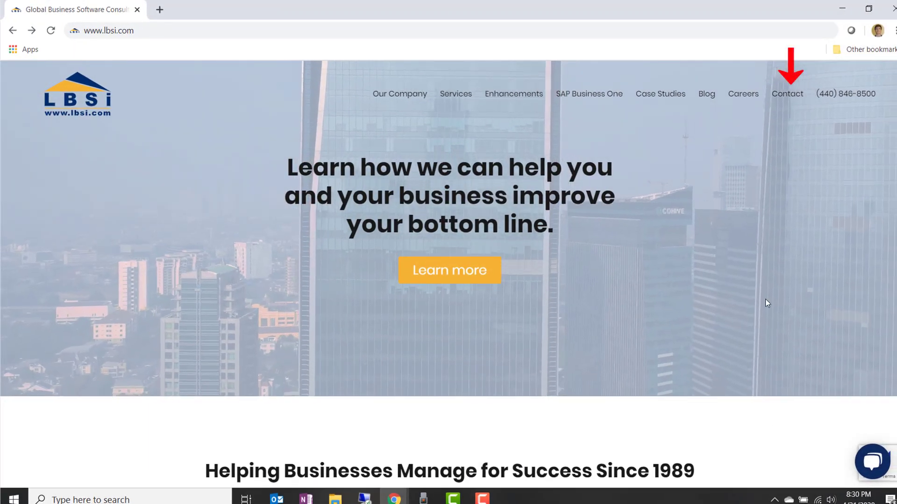
- Open the Contact page of the LBSi website and view its contact form
left_click(783, 96)
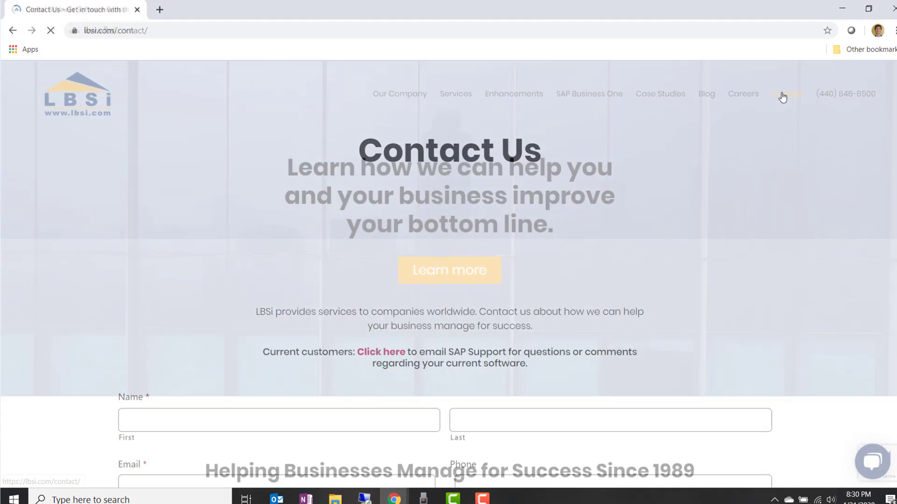
scroll(780, 94, "down", 2)
scroll(449, 280, "down", 2)
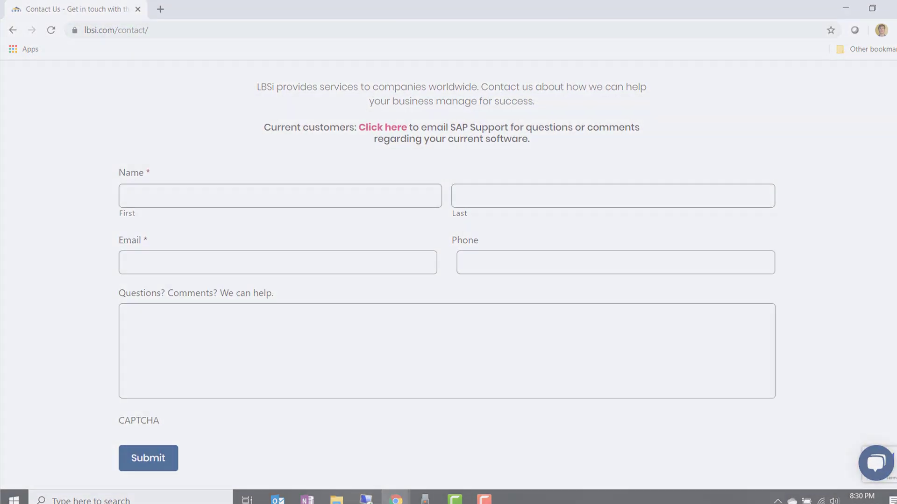